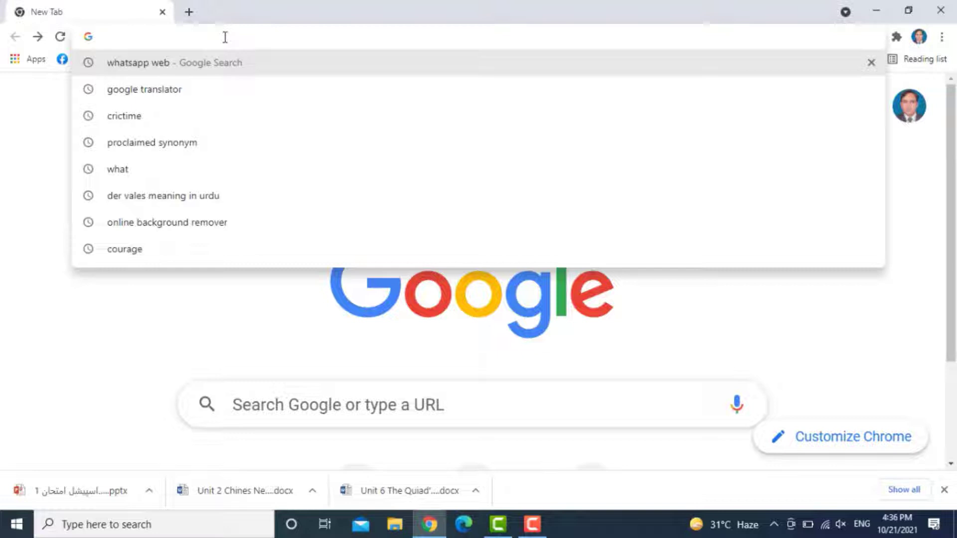
- Go to bisegrw.edu.pk and open the 'Apply For Special Exam for HSSC P-II' application
text(www.bisegrw.edu.pk)
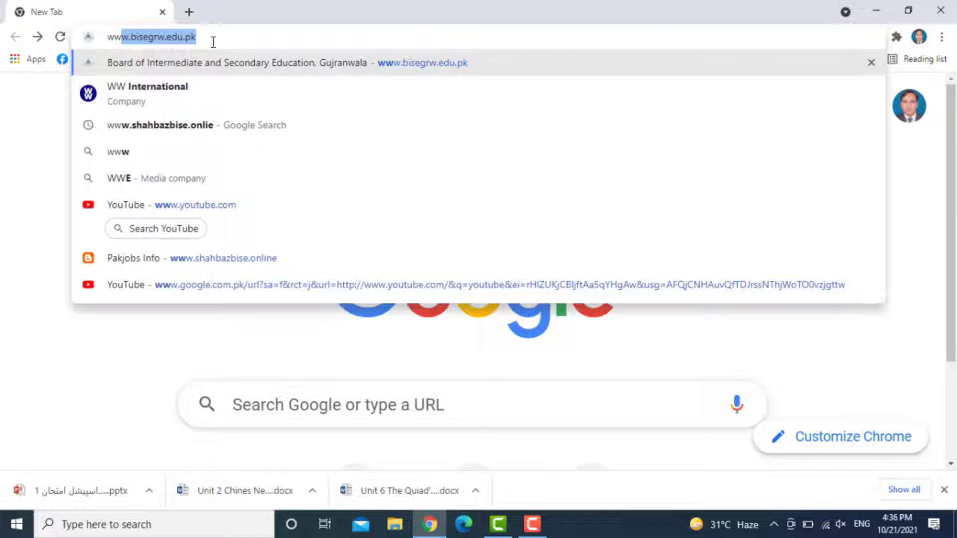
key(Return)
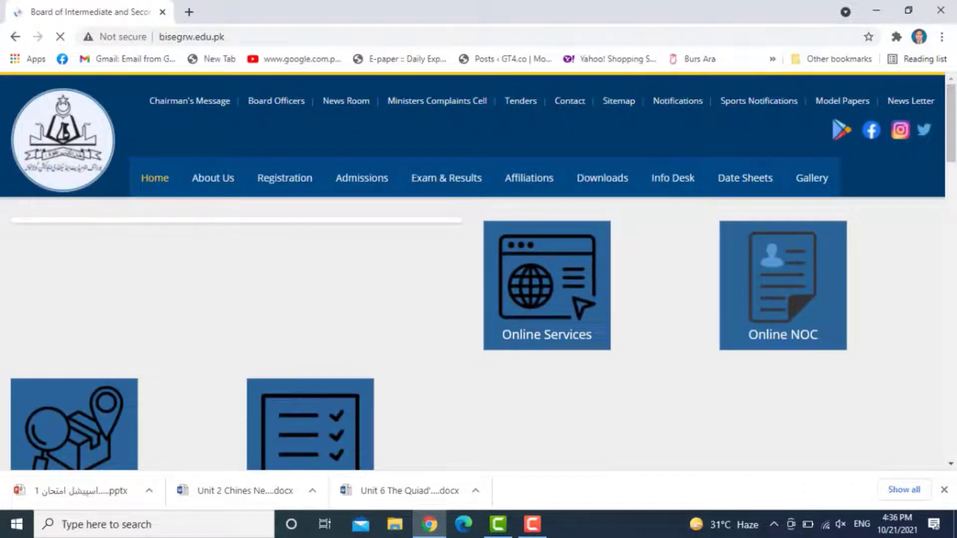
scroll(391, 306, down, 5)
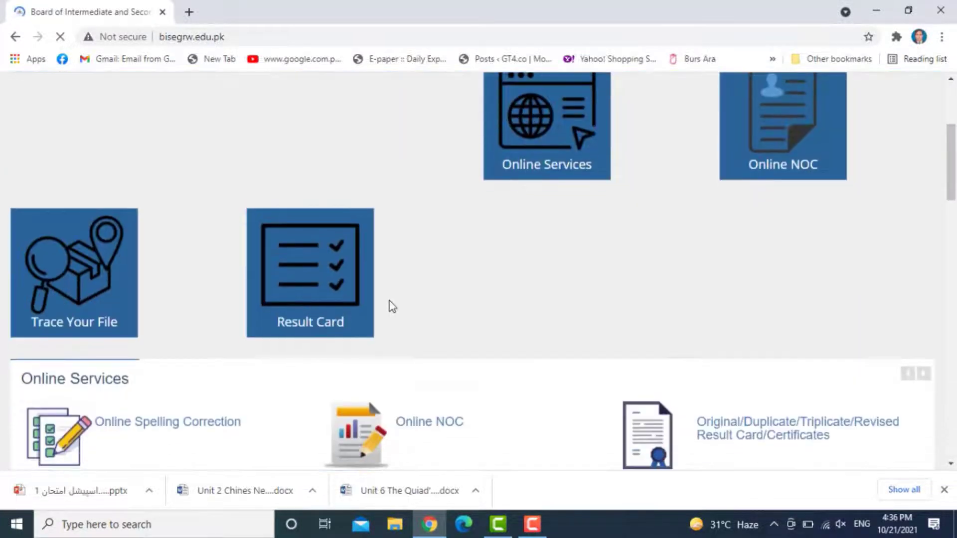
scroll(390, 306, down, 6)
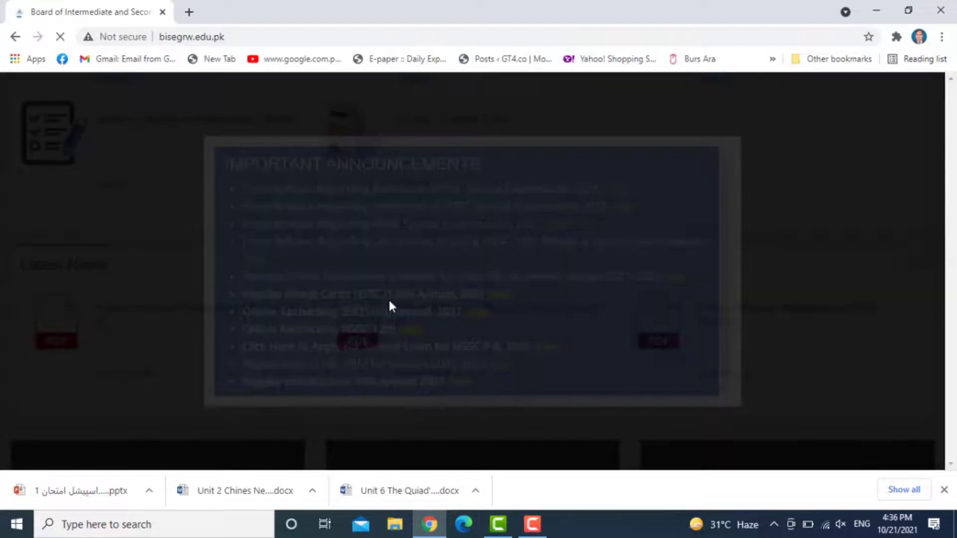
click(546, 347)
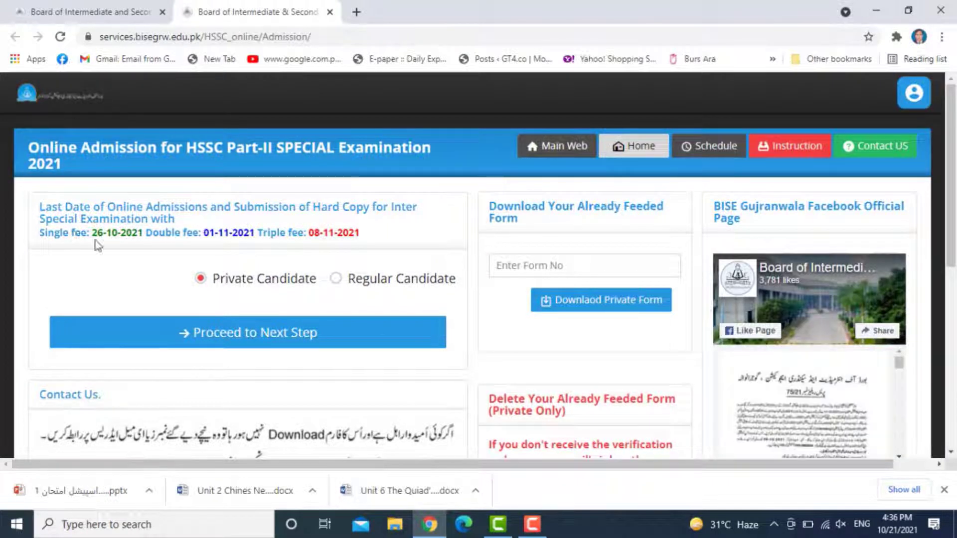
- Review the fee deadline dates and proceed to the next step as a Private Candidate
drag(93, 235, 360, 235)
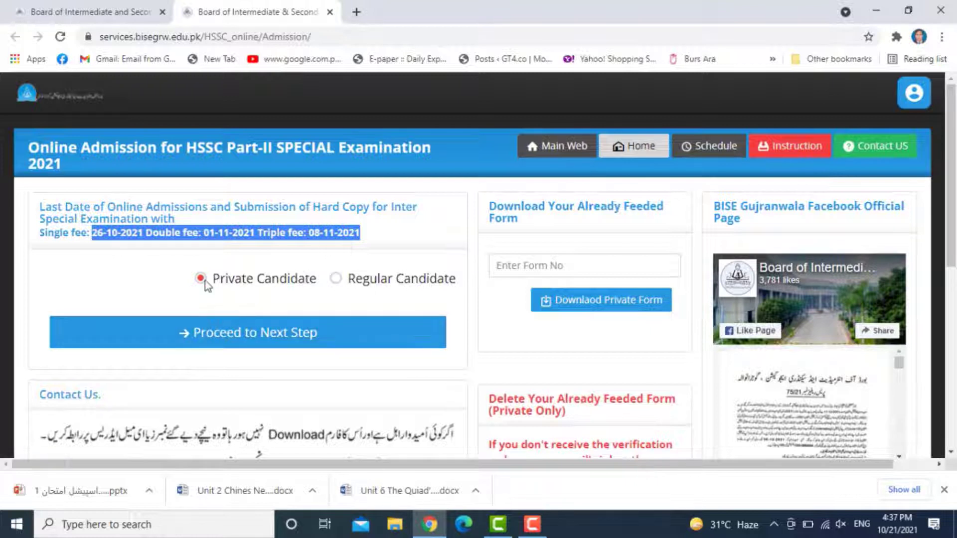
click(196, 333)
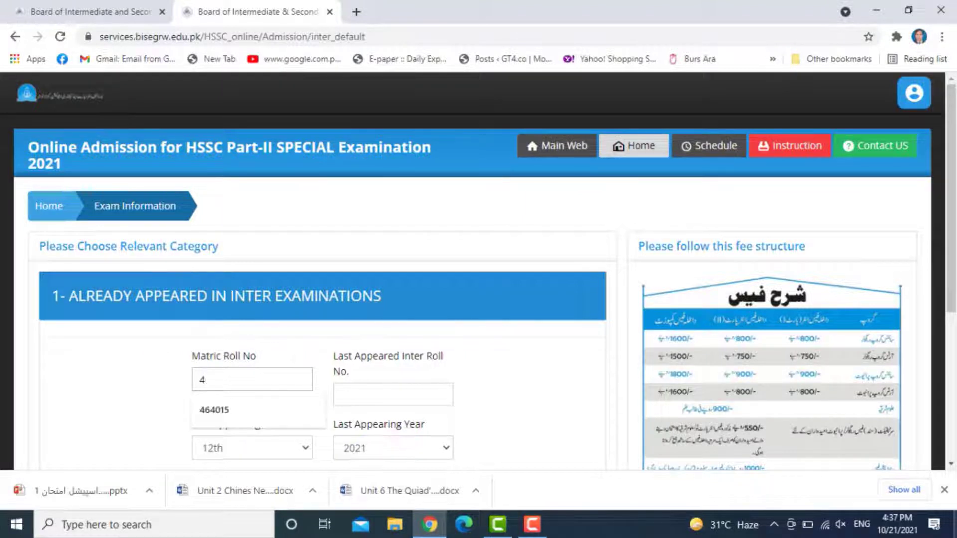
- Enter the matric roll number and the suggested inter roll number, then submit the previous exam details
text(0)
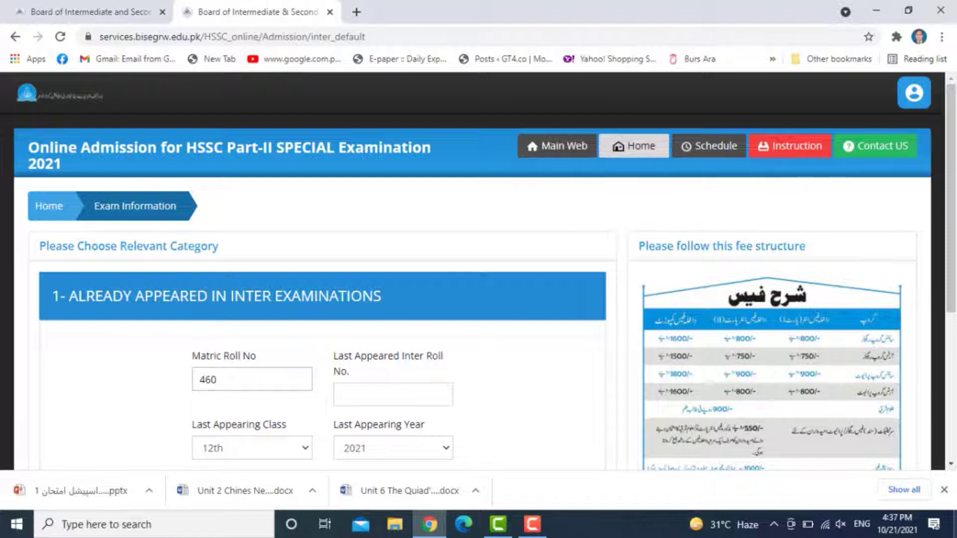
key(BackSpace)
text(4)
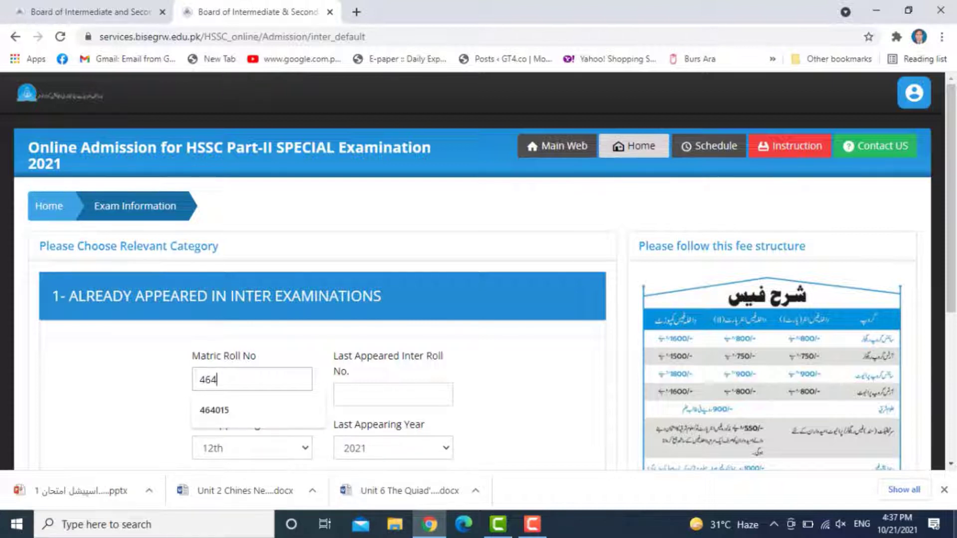
text(015)
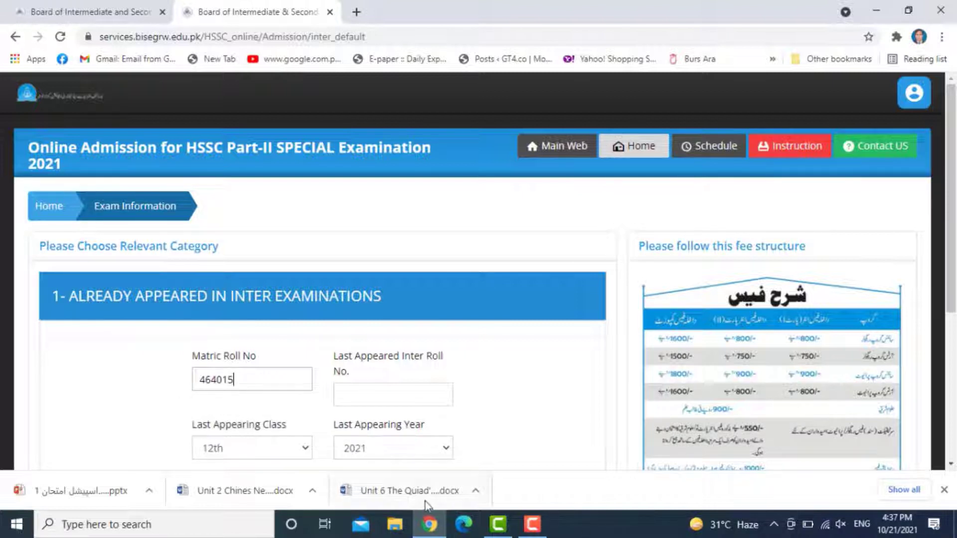
click(407, 389)
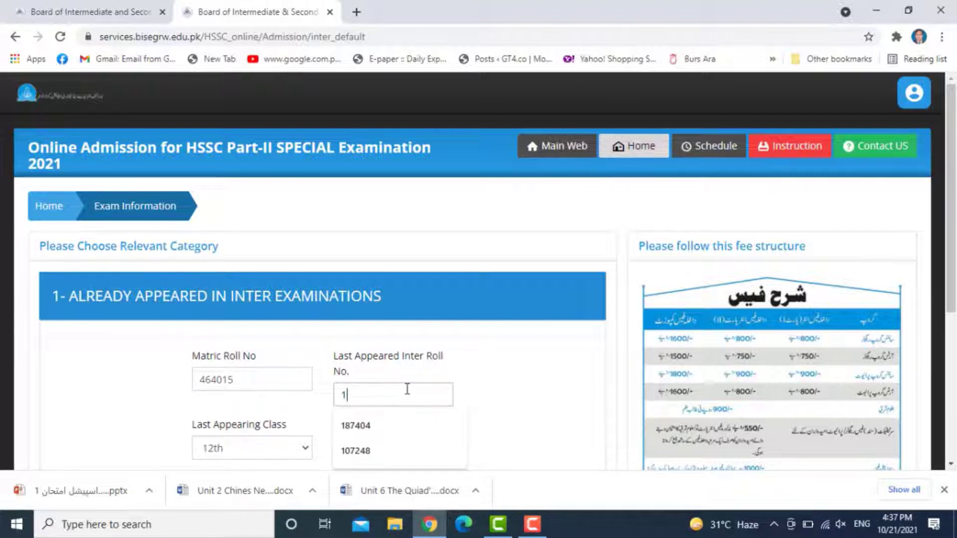
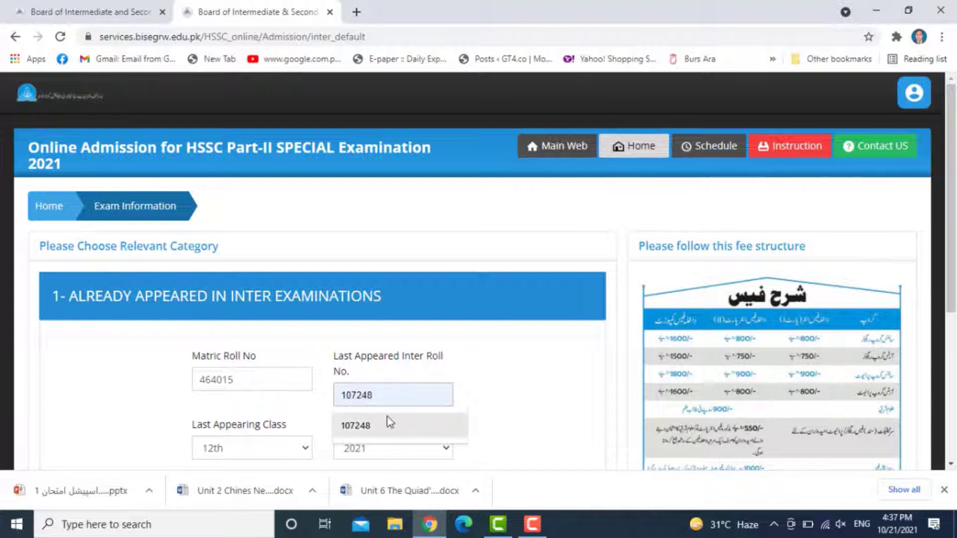
click(386, 425)
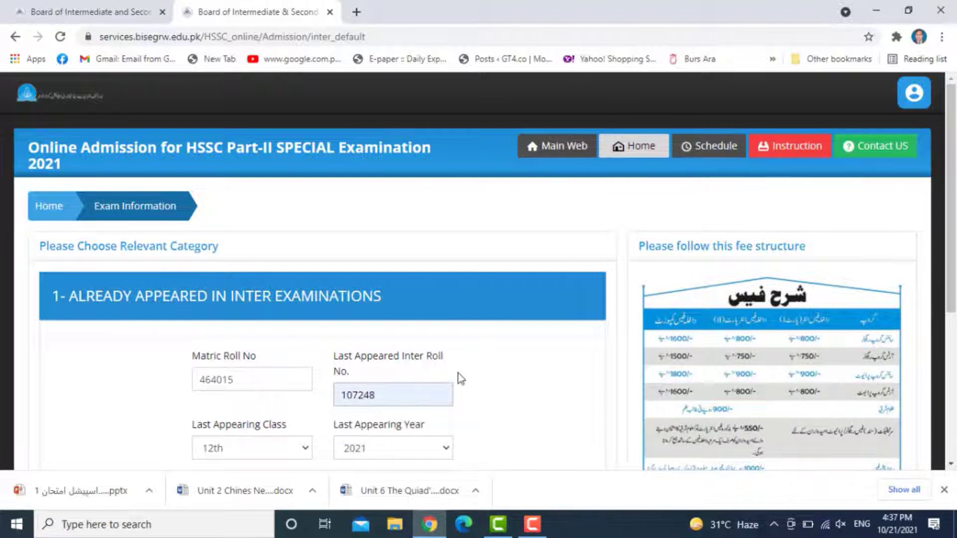
scroll(468, 376, down, 3)
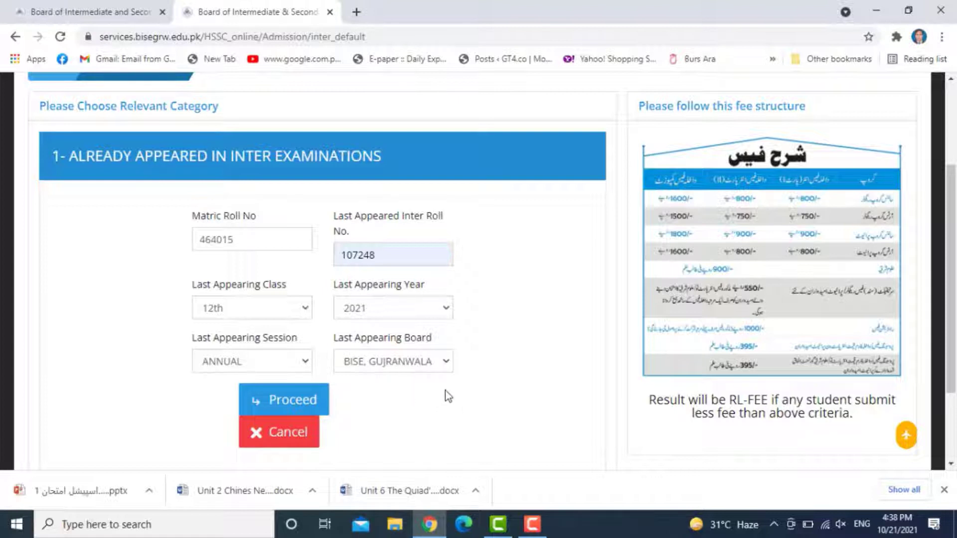
click(288, 406)
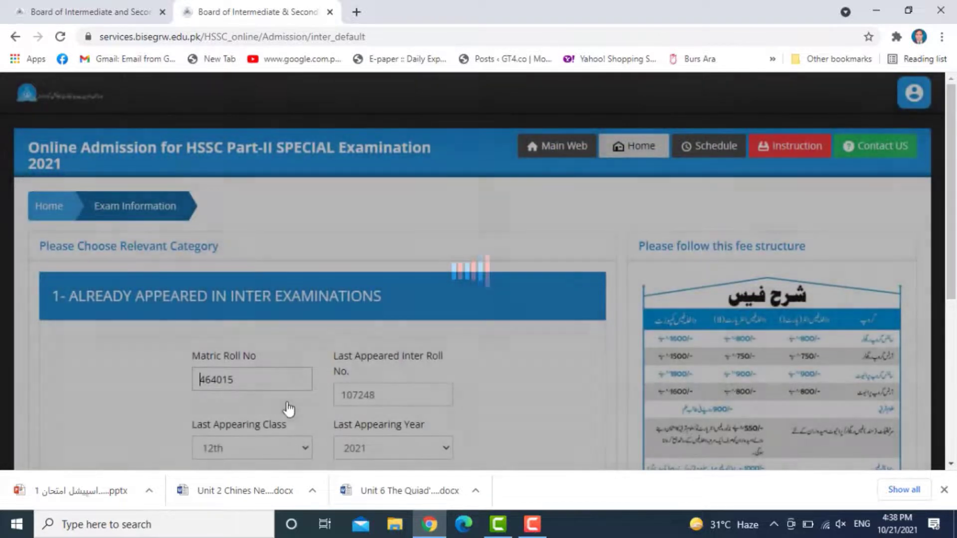
- Choose Marks Improvement as the application type and proceed to the admission form
scroll(330, 343, down, 5)
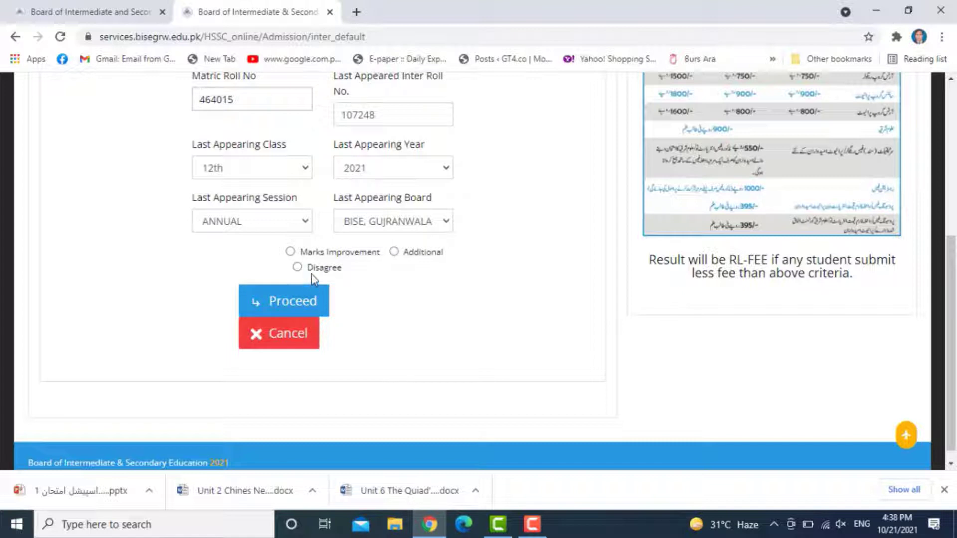
click(291, 252)
click(288, 303)
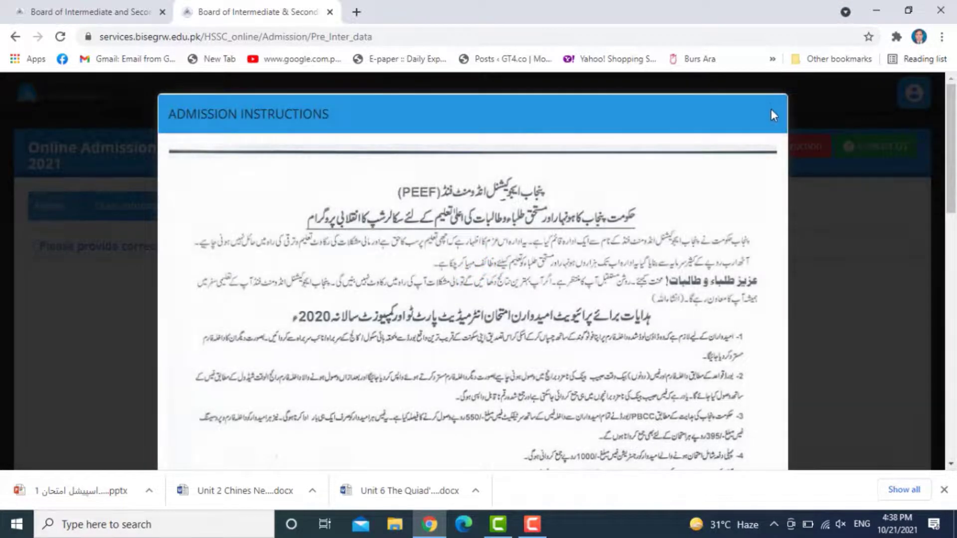
- Dismiss the admission instructions, set exam medium to URDU and keep speciality as NONE
click(772, 114)
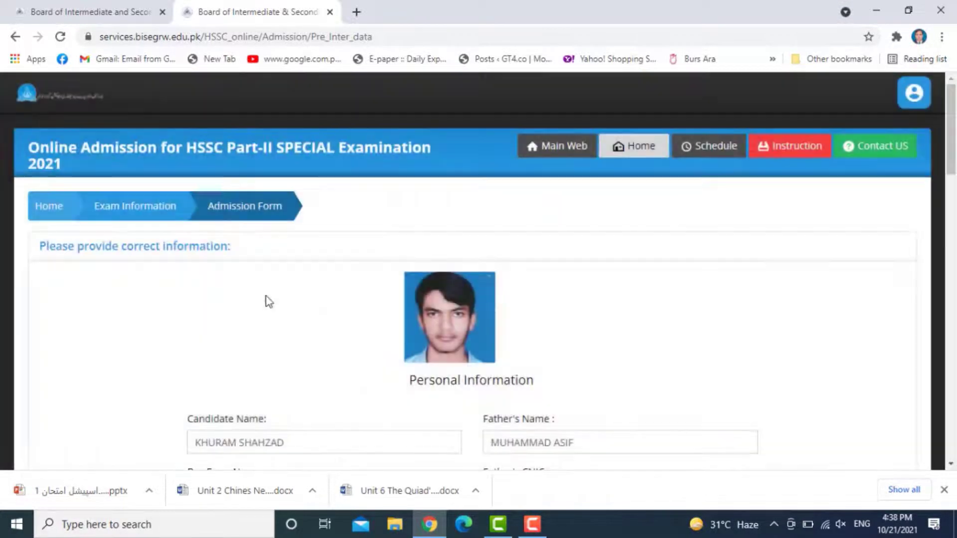
scroll(279, 299, down, 5)
scroll(327, 291, up, 3)
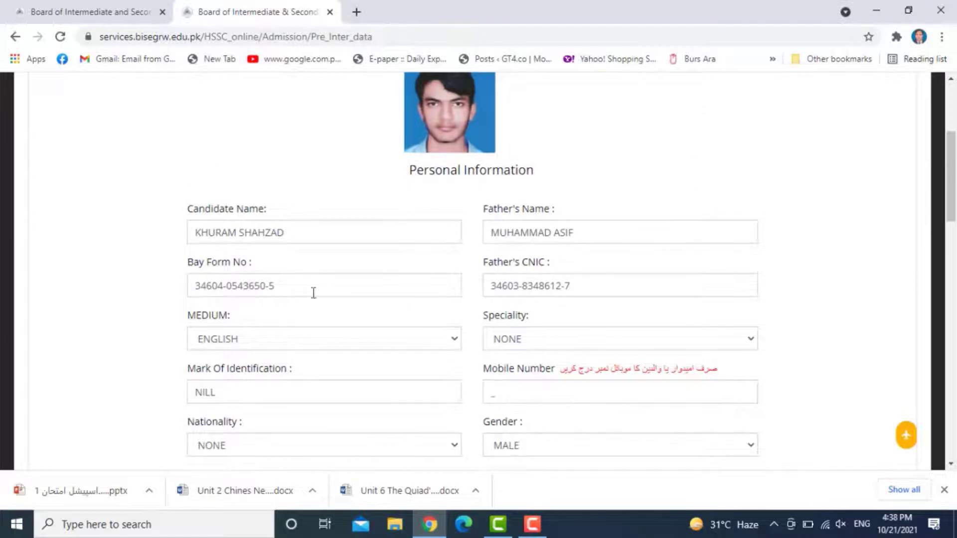
scroll(349, 291, down, 1)
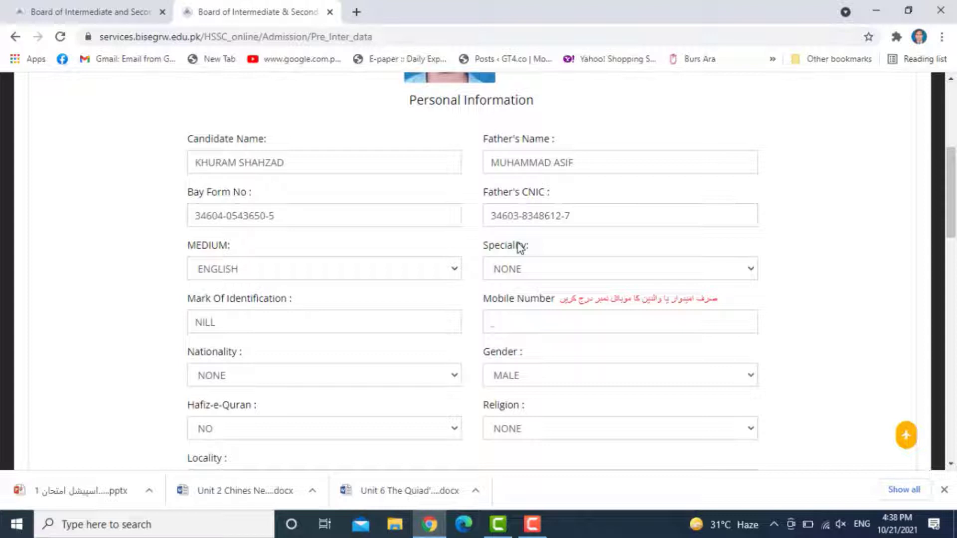
click(298, 272)
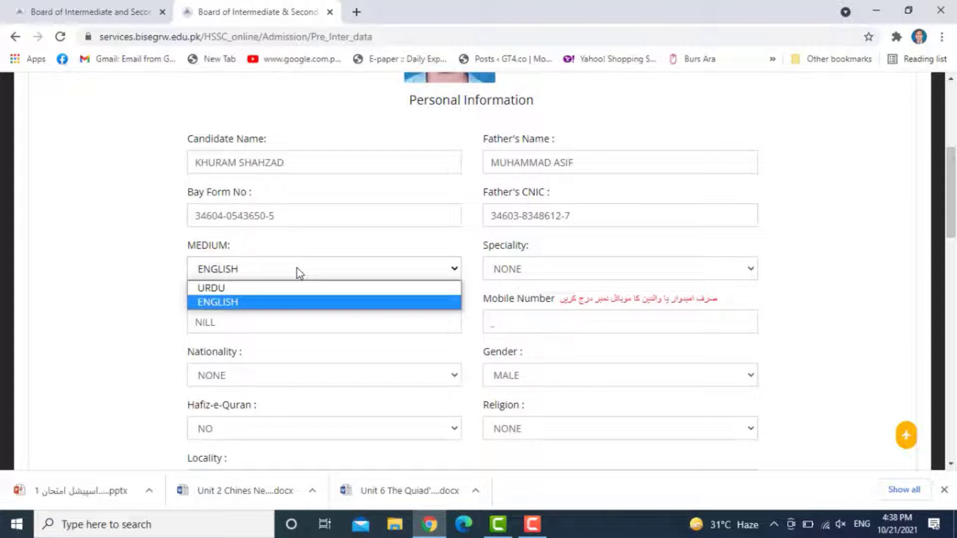
click(237, 289)
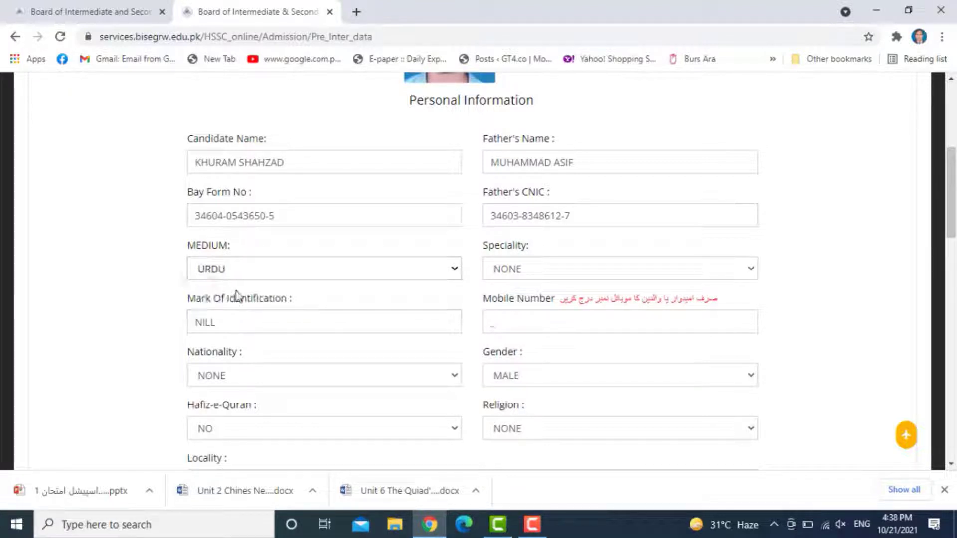
click(520, 270)
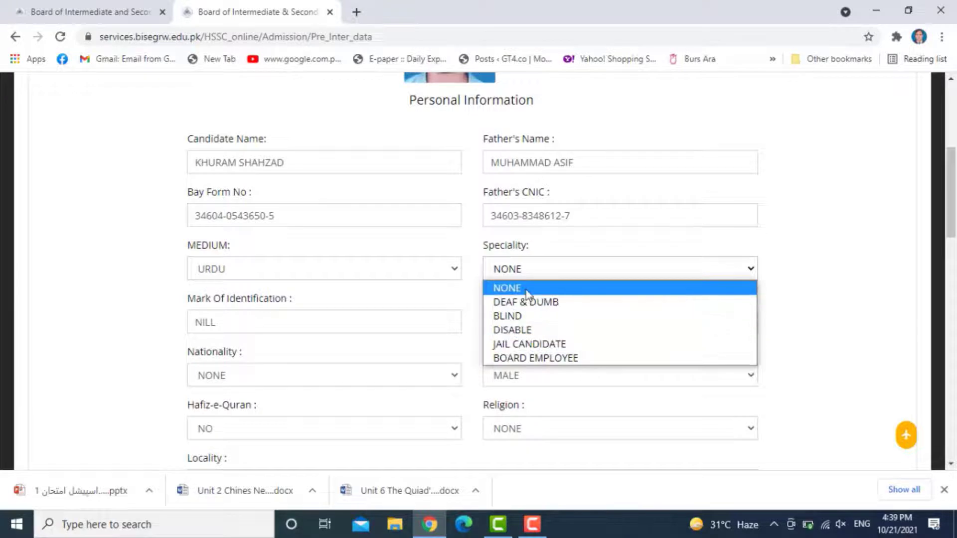
click(538, 270)
scroll(279, 316, down, 1)
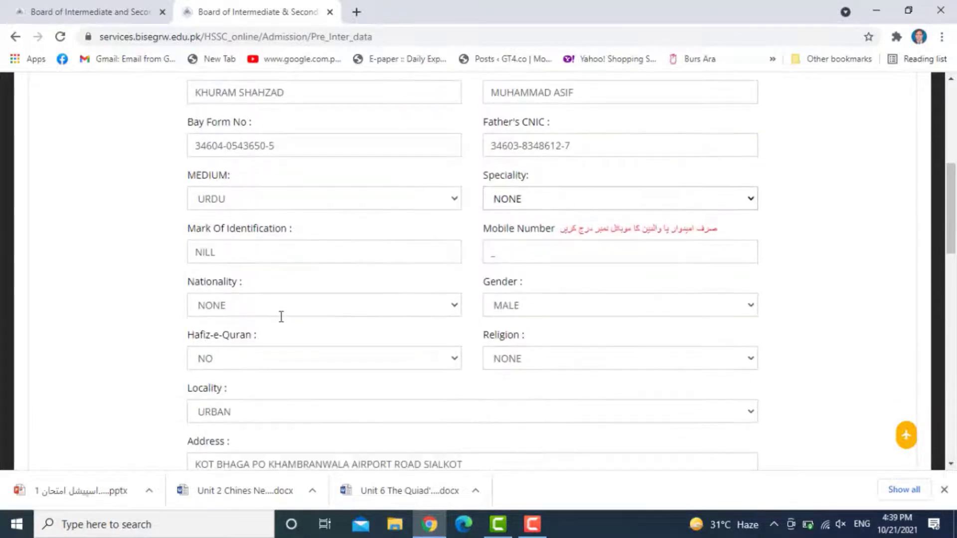
scroll(250, 234, down, 1)
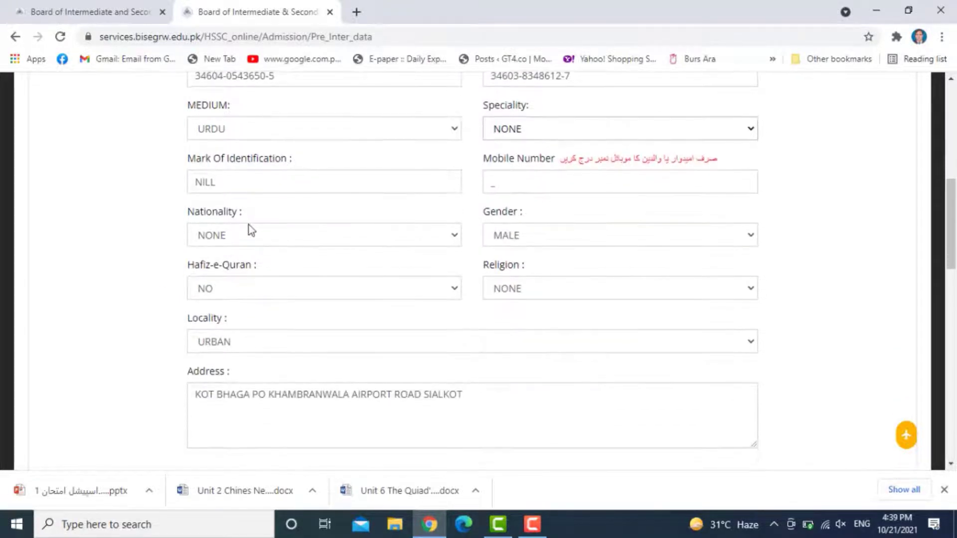
- Fill in the identification mark and mobile number, and set nationality to PAKISTANI
click(252, 180)
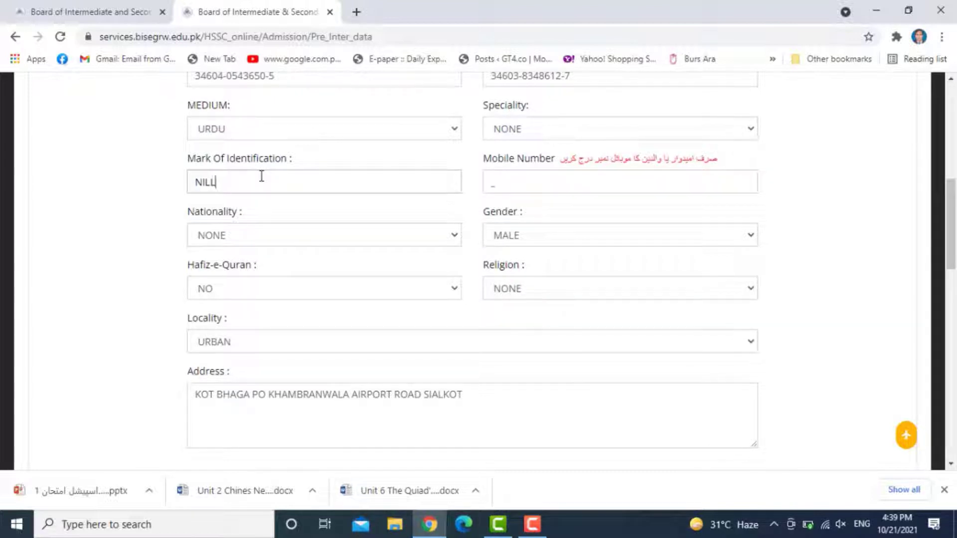
click(508, 177)
text(2222-2222222)
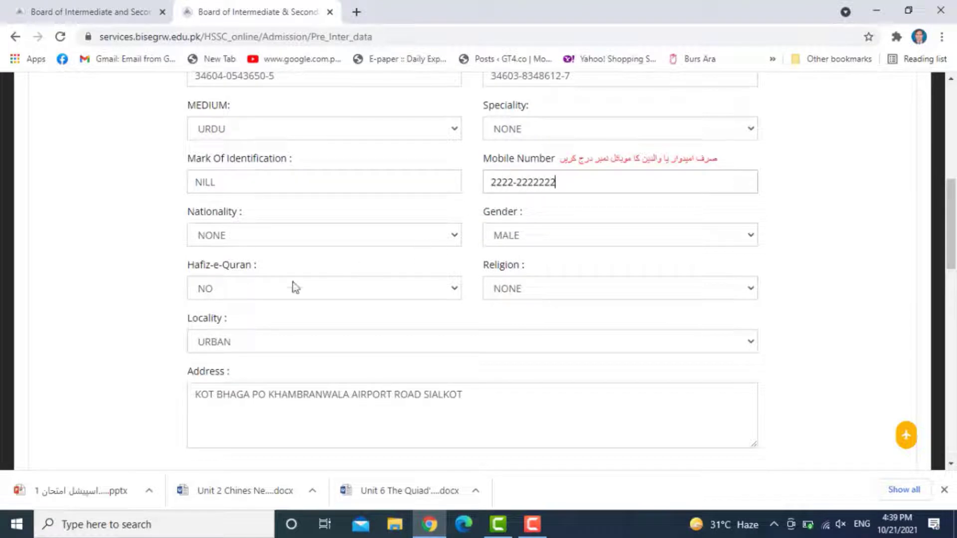
click(277, 236)
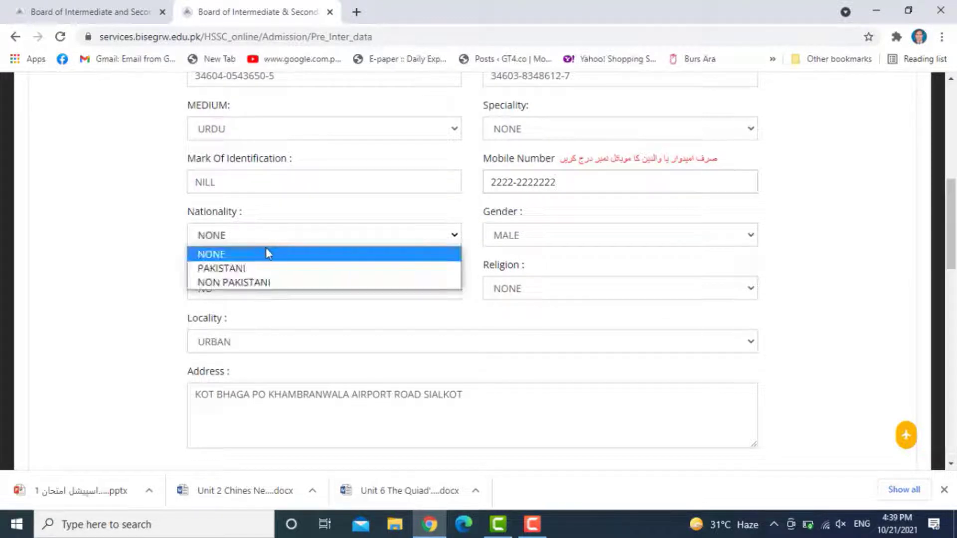
click(231, 269)
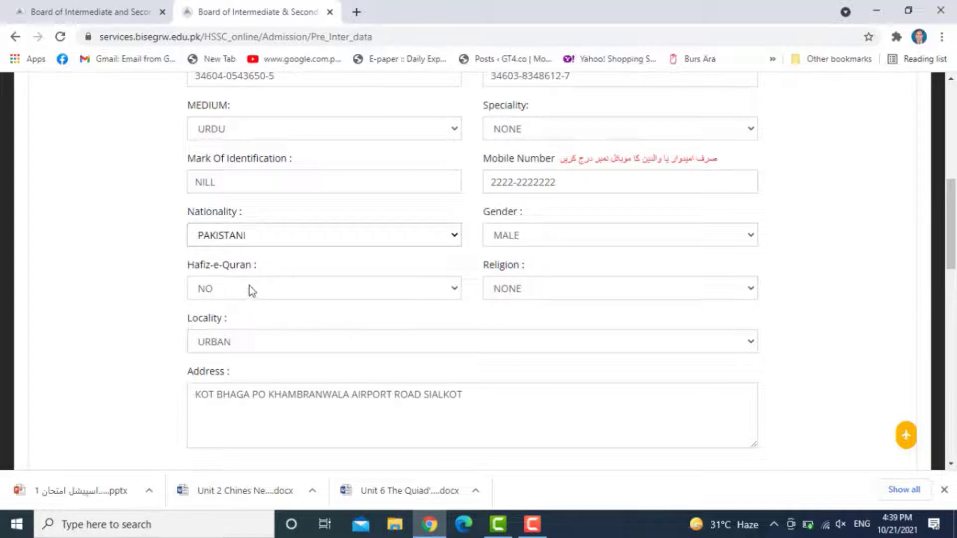
click(517, 292)
- Keep Locality as URBAN and select the full text of the Address field
scroll(299, 319, down, 1)
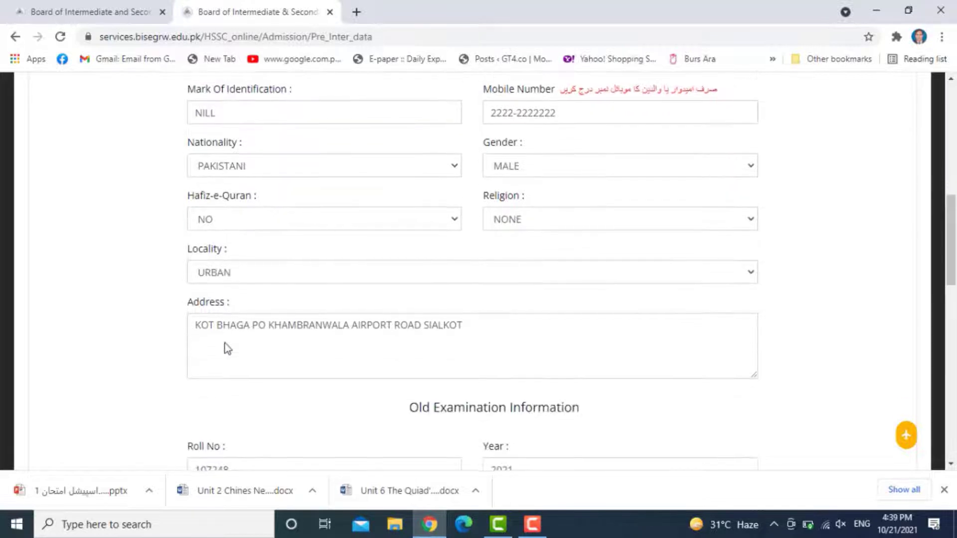
click(246, 271)
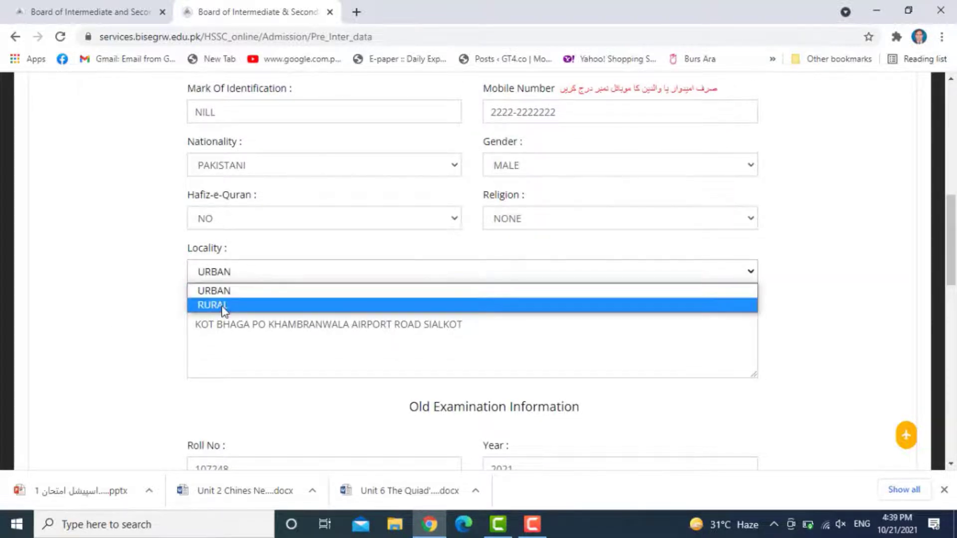
scroll(289, 277, down, 1)
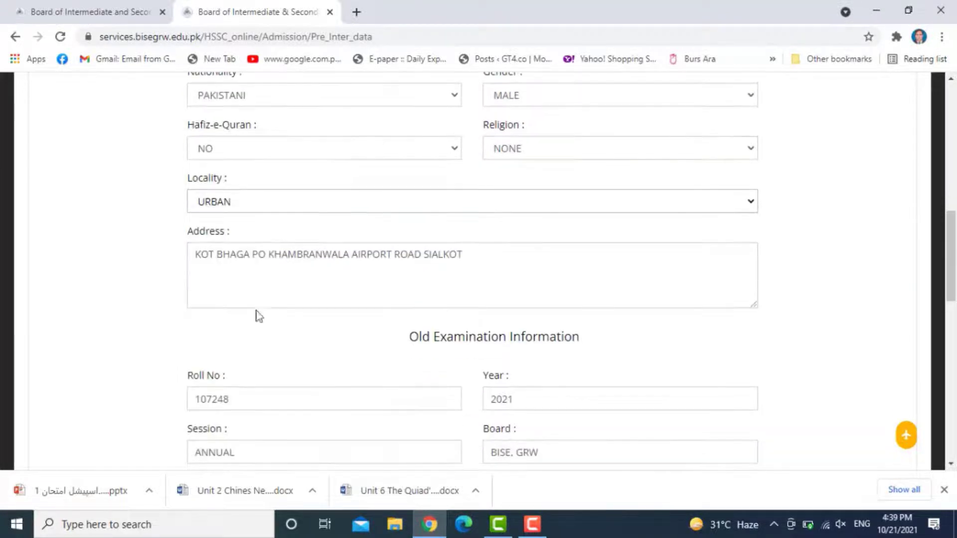
click(261, 278)
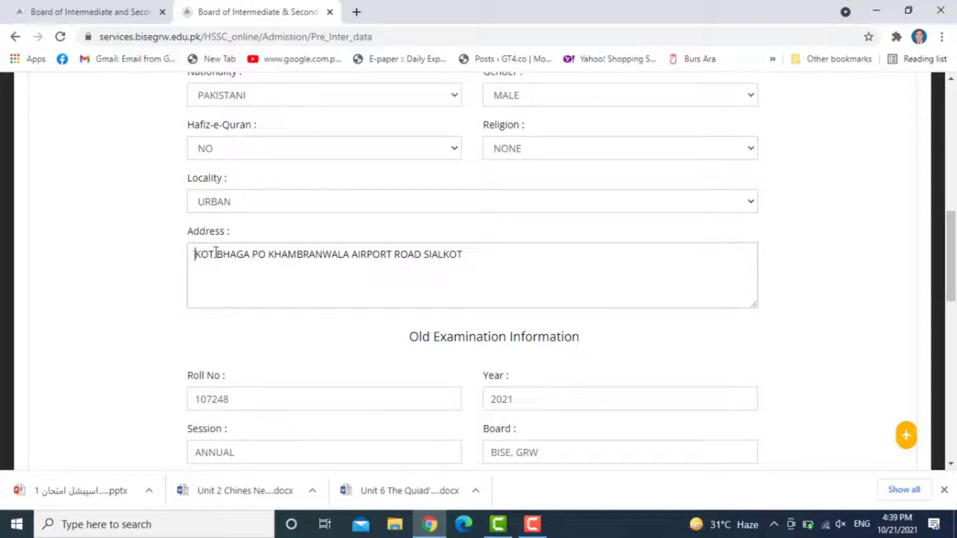
drag(195, 255, 504, 276)
scroll(505, 275, down, 1)
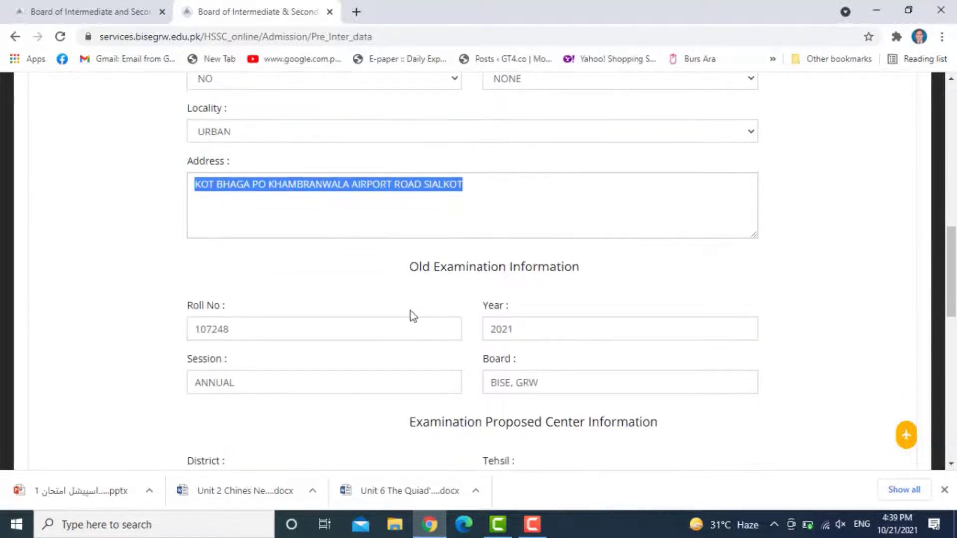
scroll(532, 284, down, 1)
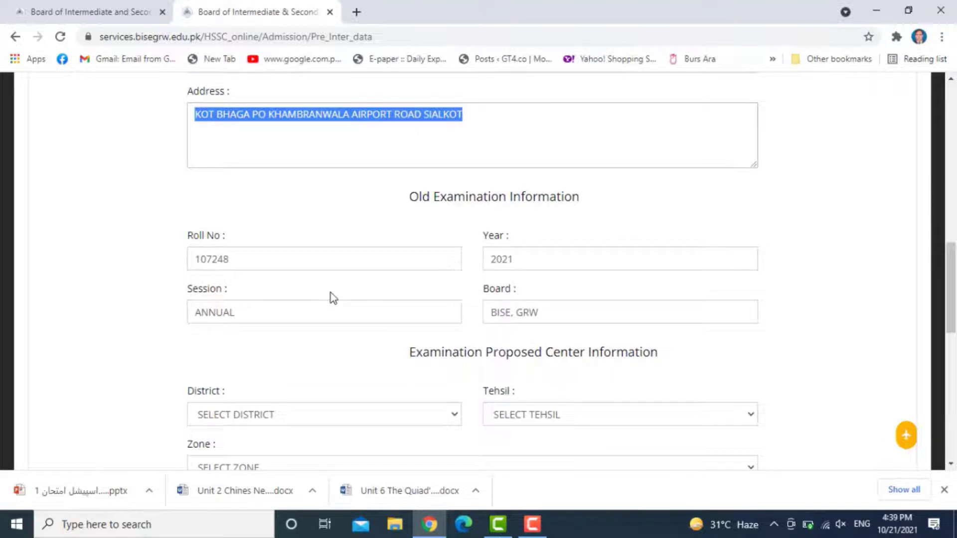
- Set the proposed exam centre's district and tehsil both to GUJRANWALA
scroll(571, 298, down, 1)
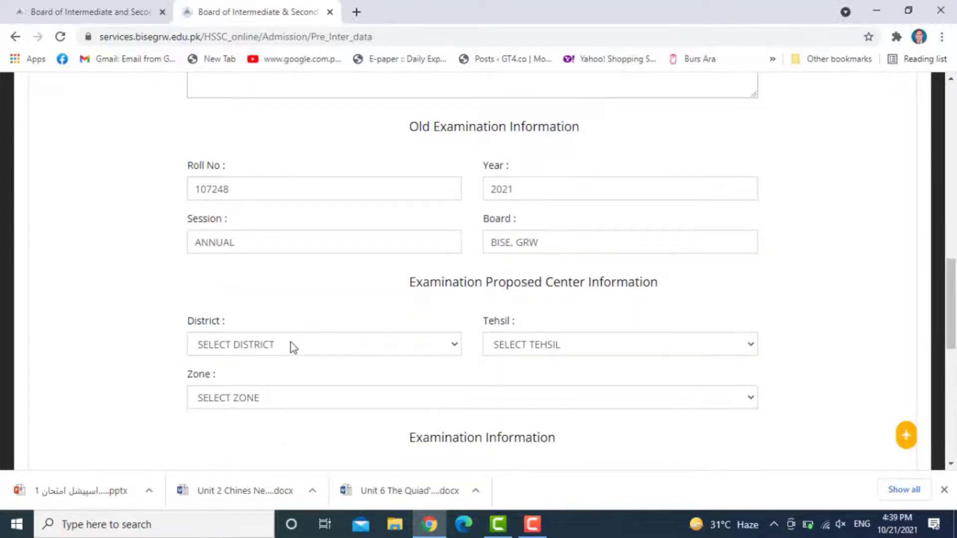
scroll(293, 347, down, 1)
click(256, 280)
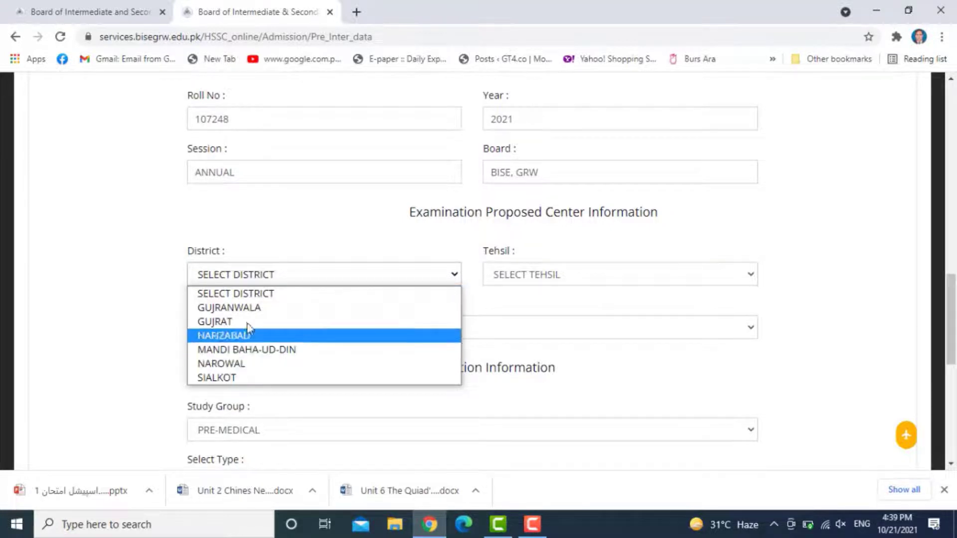
click(599, 277)
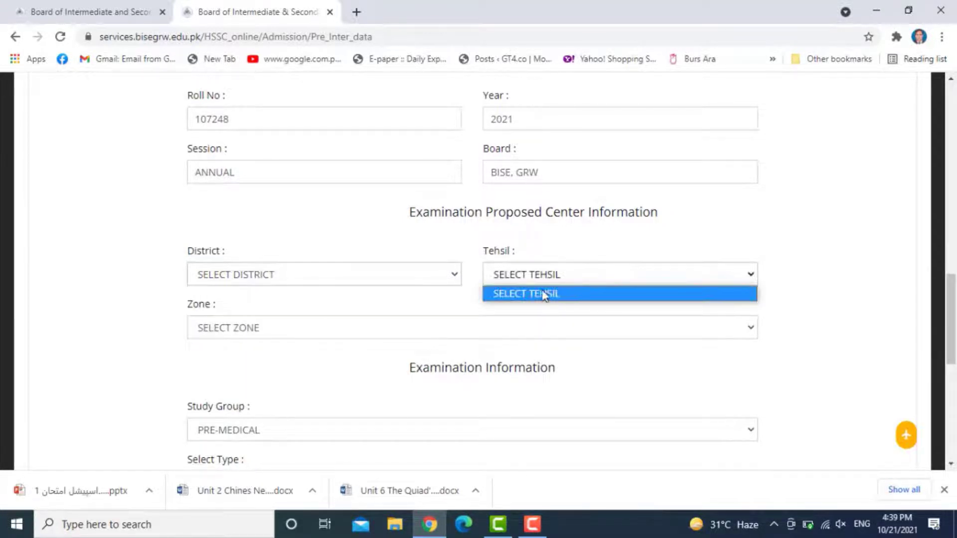
click(442, 288)
click(252, 280)
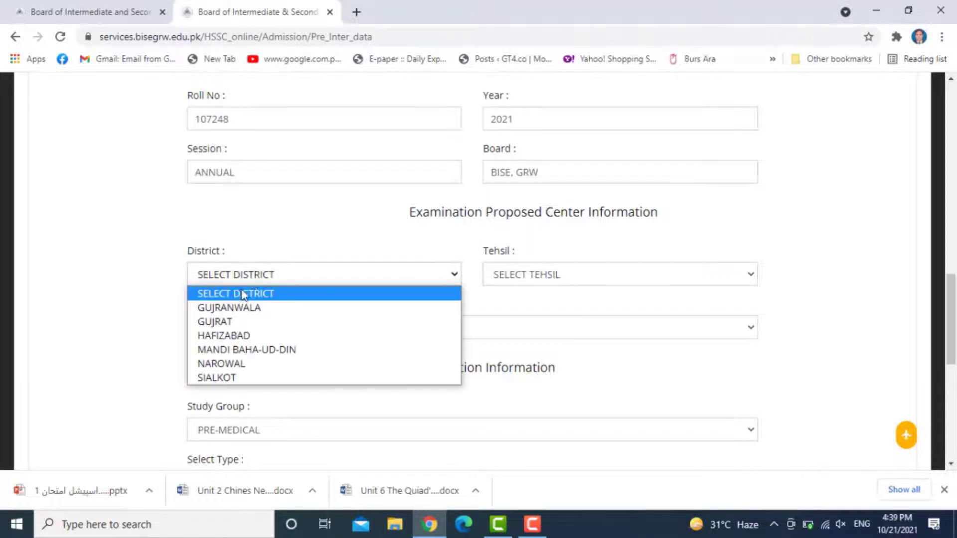
click(239, 307)
click(543, 281)
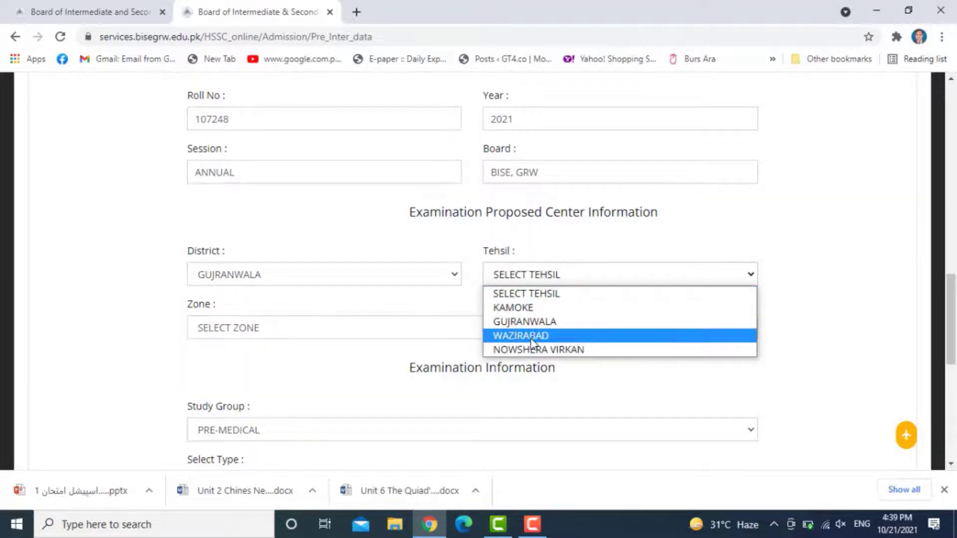
click(516, 322)
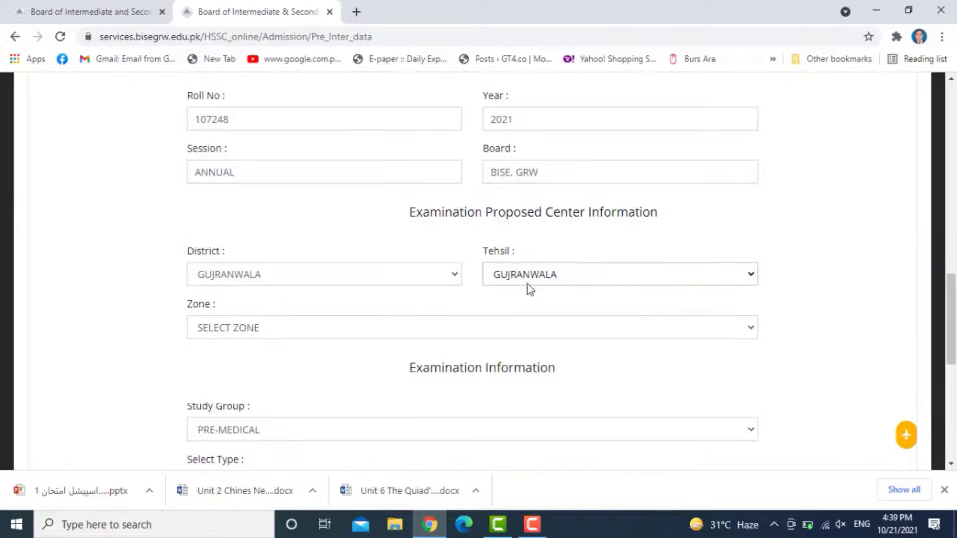
- Choose GUJRANWALA-SATELLITE TOWN as the exam zone and close the Expected Zones popup
click(232, 327)
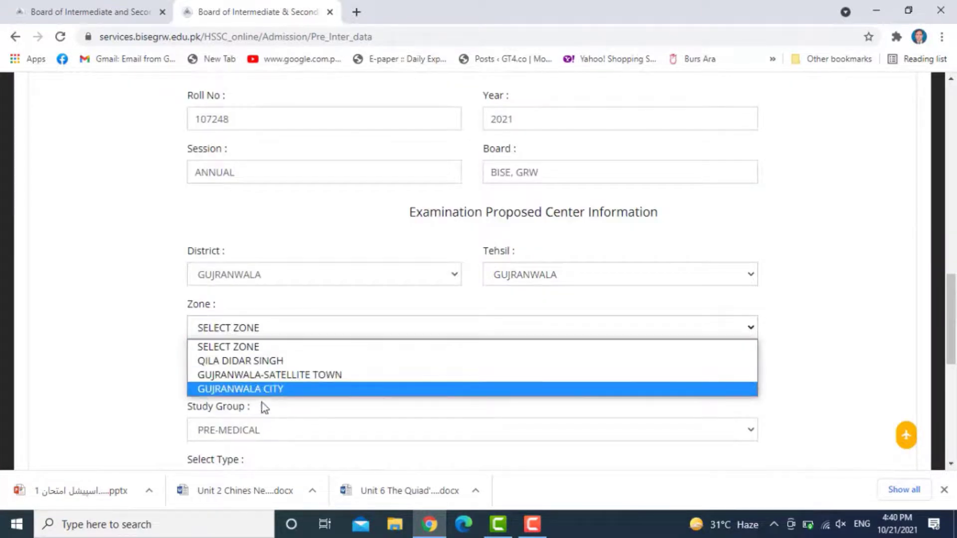
click(313, 375)
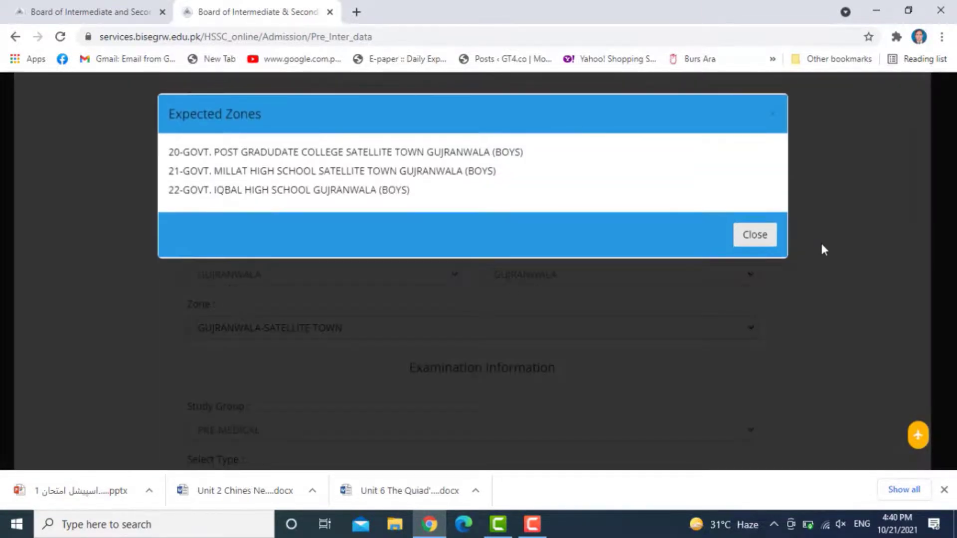
click(760, 236)
scroll(385, 248, down, 1)
scroll(385, 248, down, 1)
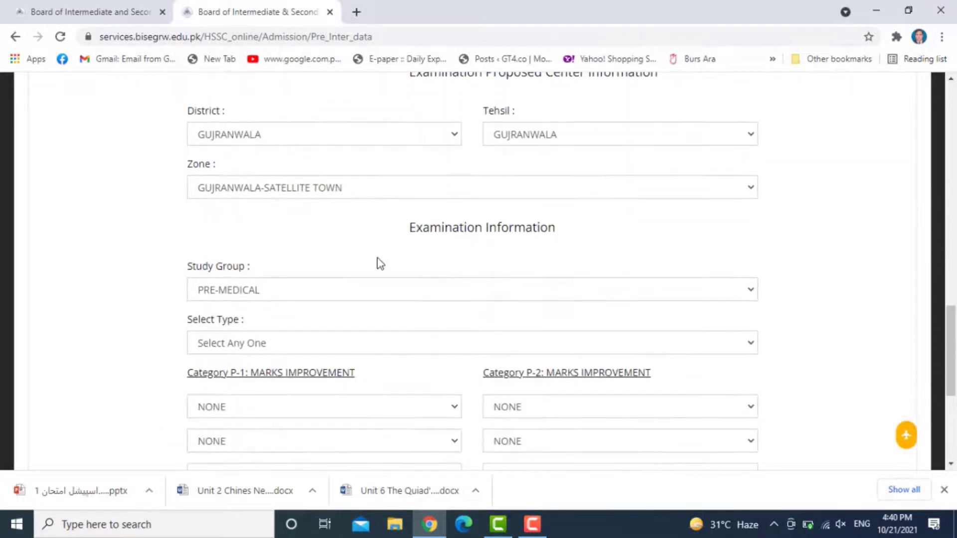
- Keep the study group as PRE-MEDICAL and choose SUBJECT WISE as the examination type
scroll(294, 291, down, 1)
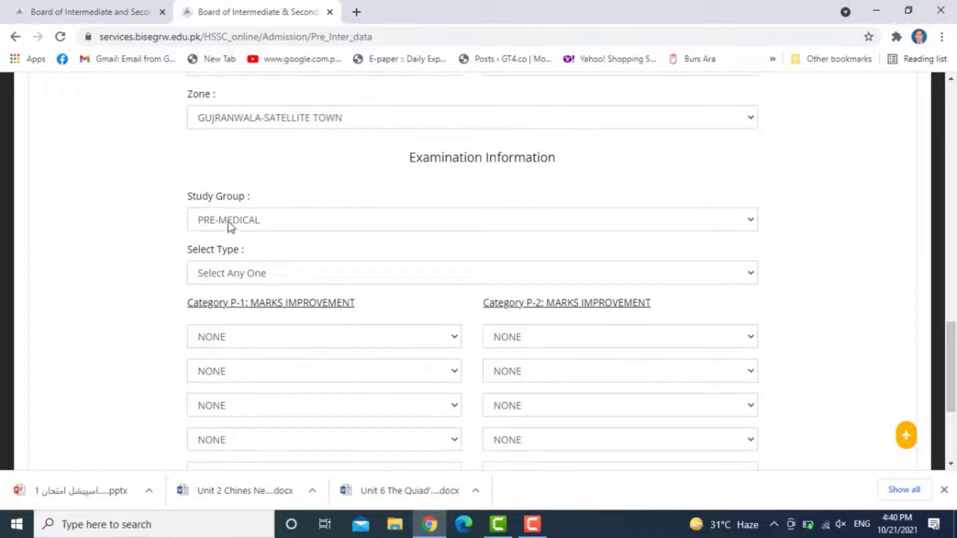
click(235, 225)
click(246, 225)
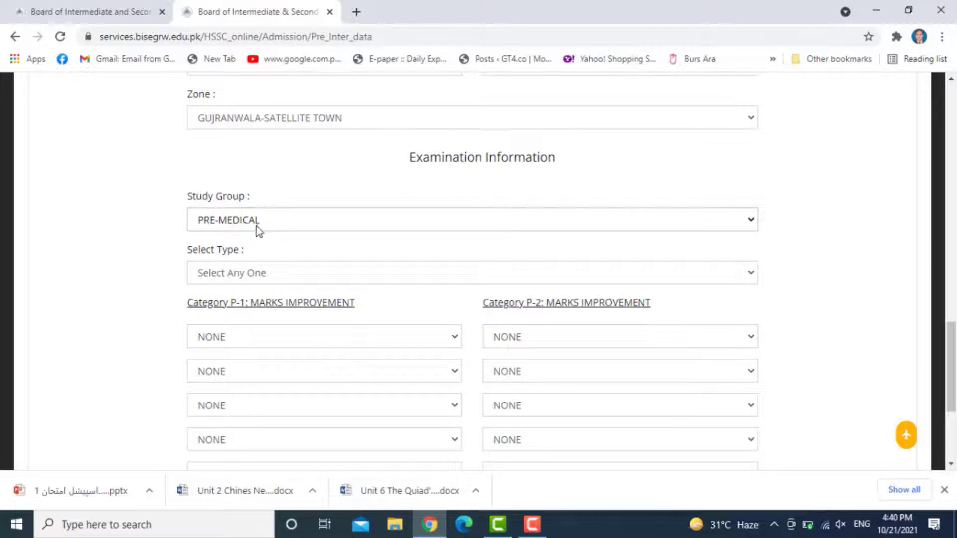
click(254, 275)
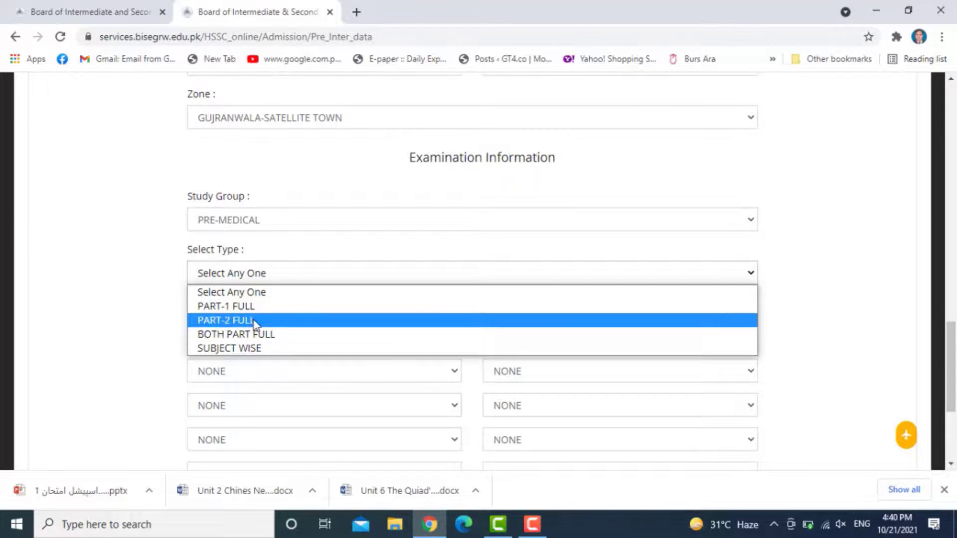
click(247, 349)
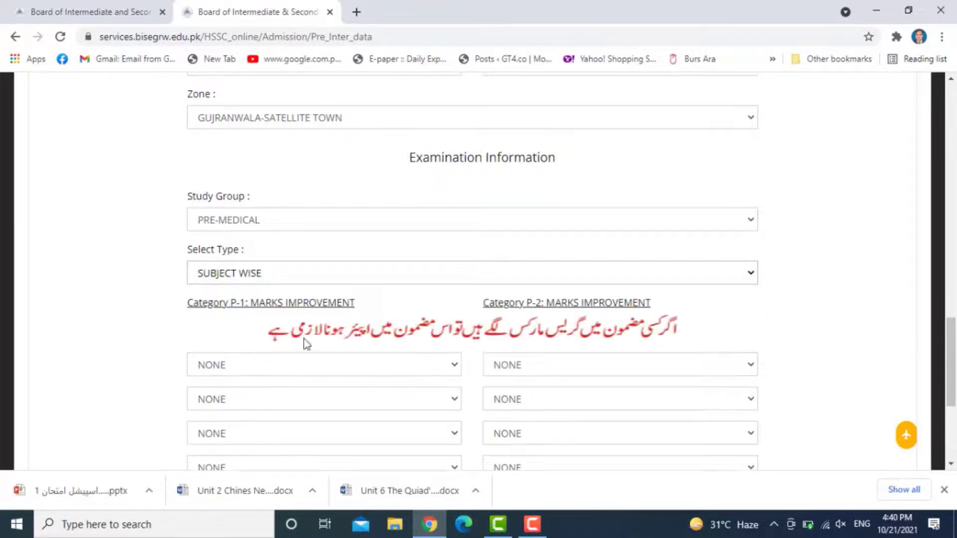
scroll(309, 336, down, 1)
scroll(312, 330, down, 1)
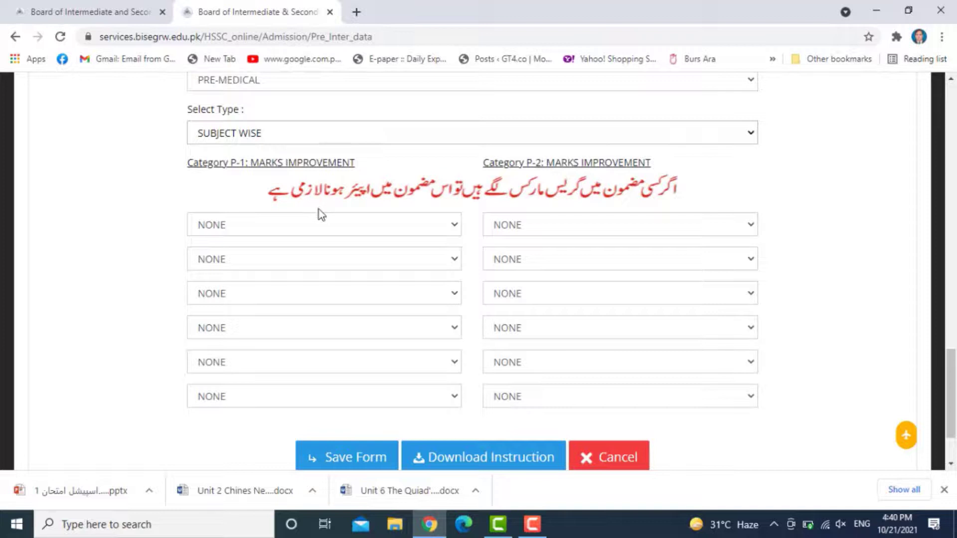
- Leave the other Part 1 subjects as NONE and choose BIOLOGY for the sixth subject
click(453, 225)
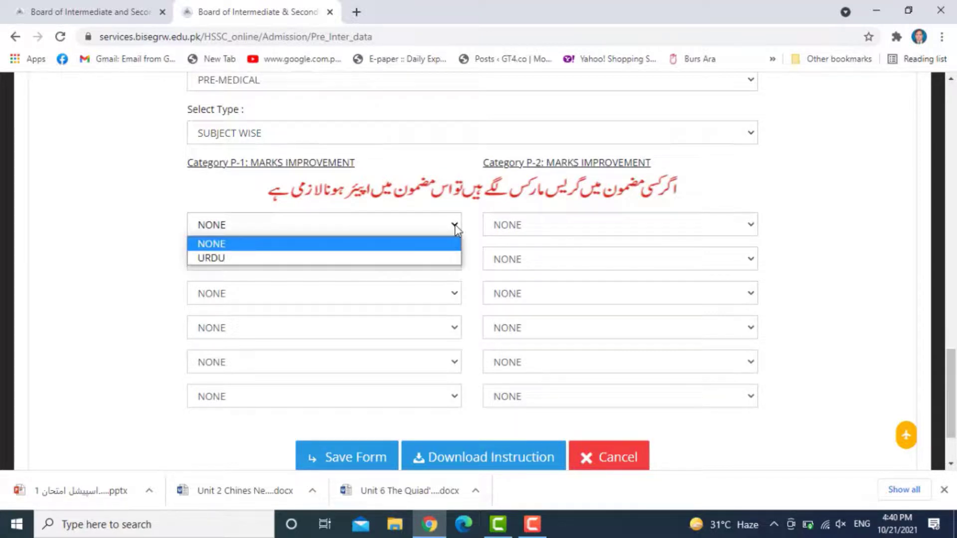
click(453, 298)
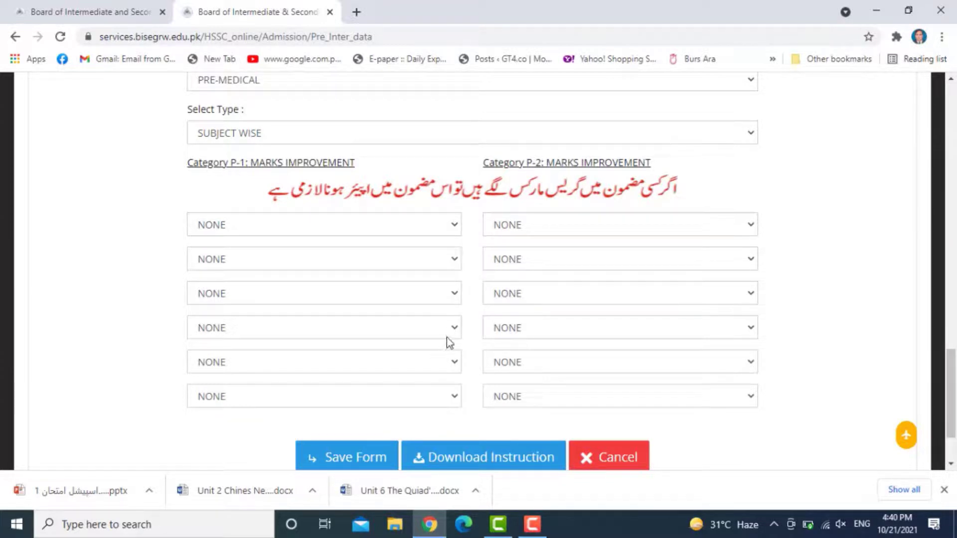
click(457, 328)
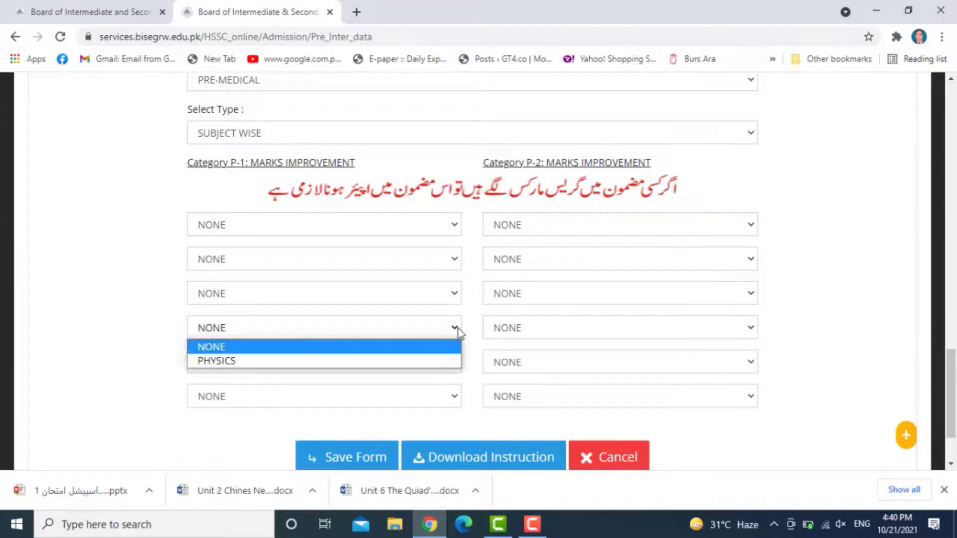
click(451, 396)
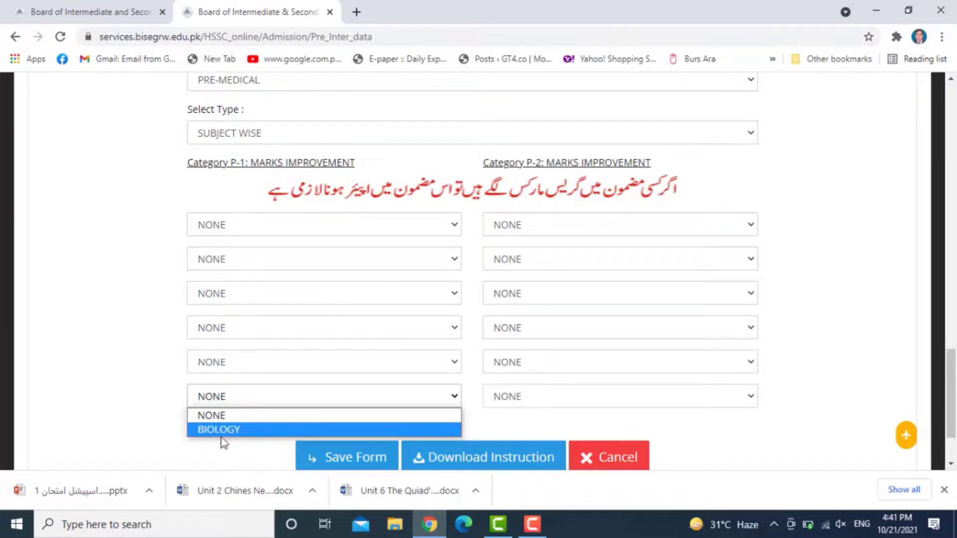
click(242, 428)
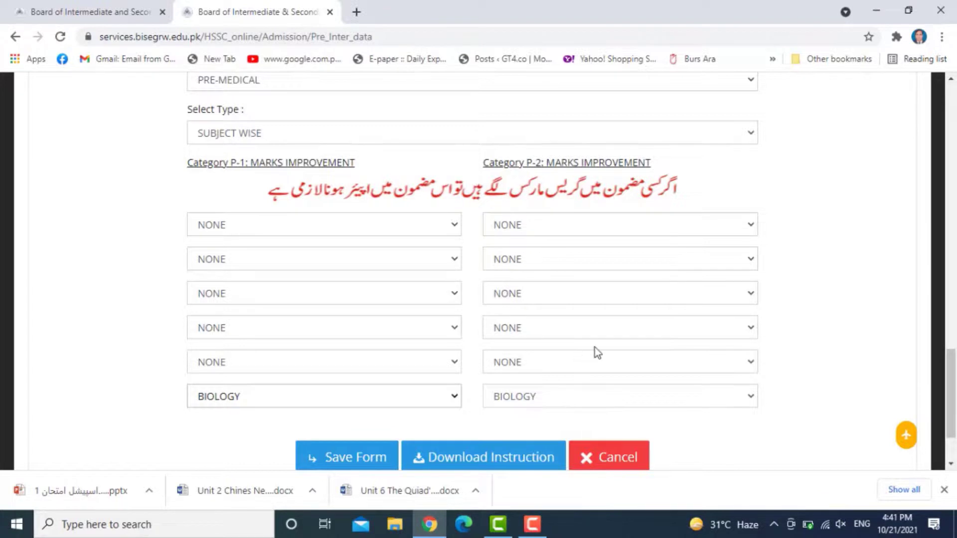
scroll(572, 369, down, 2)
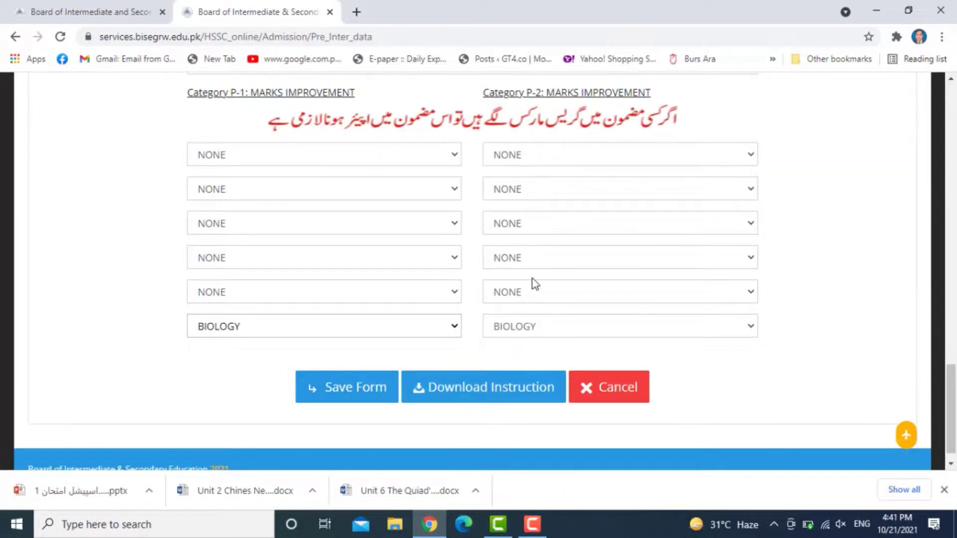
scroll(532, 282, up, 5)
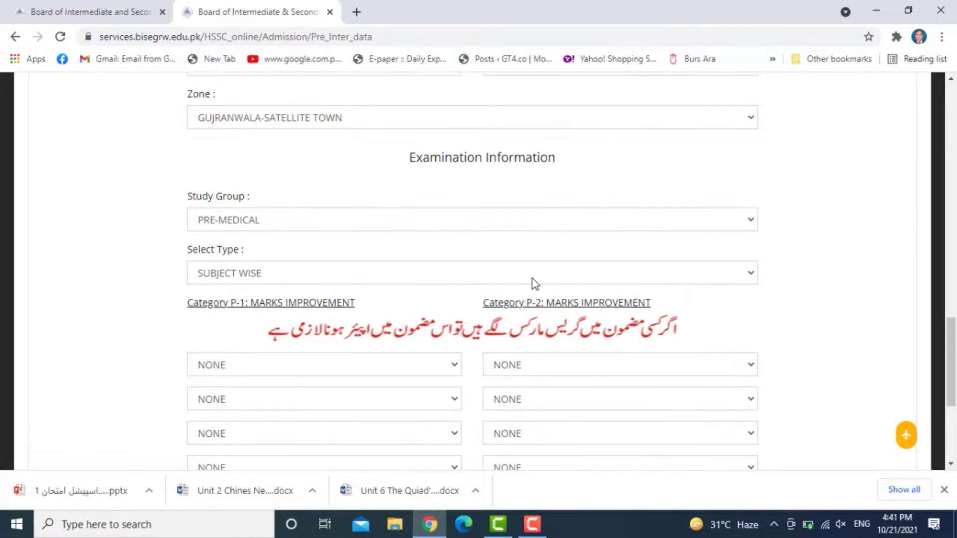
scroll(535, 283, down, 5)
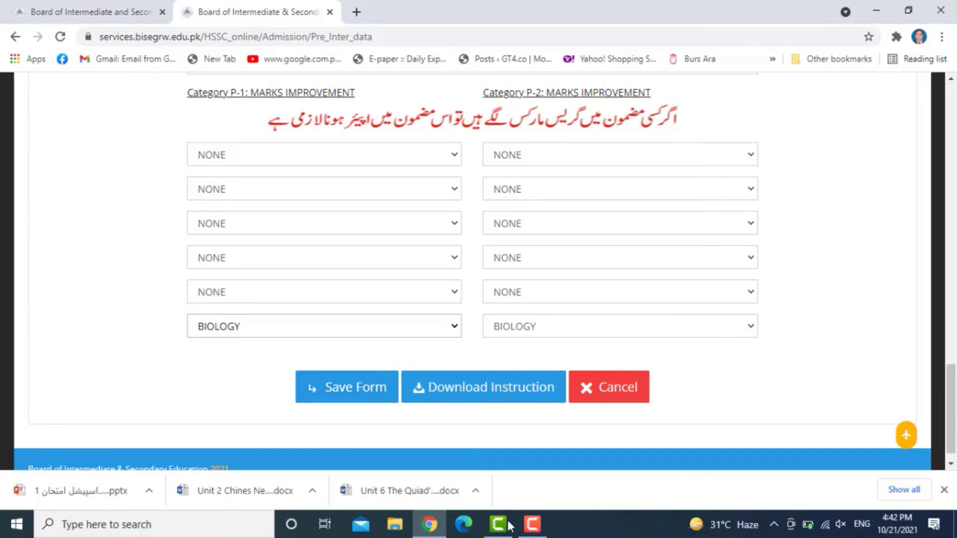
click(532, 522)
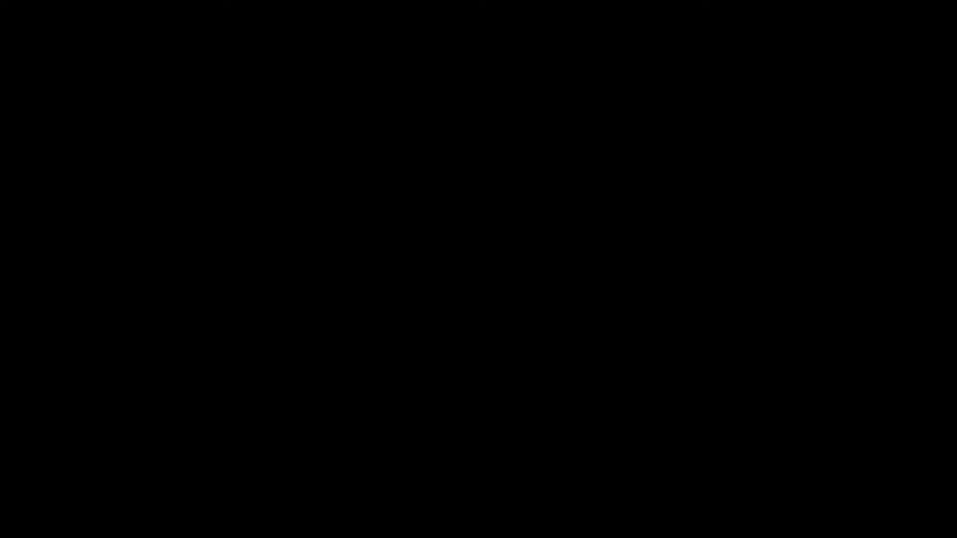